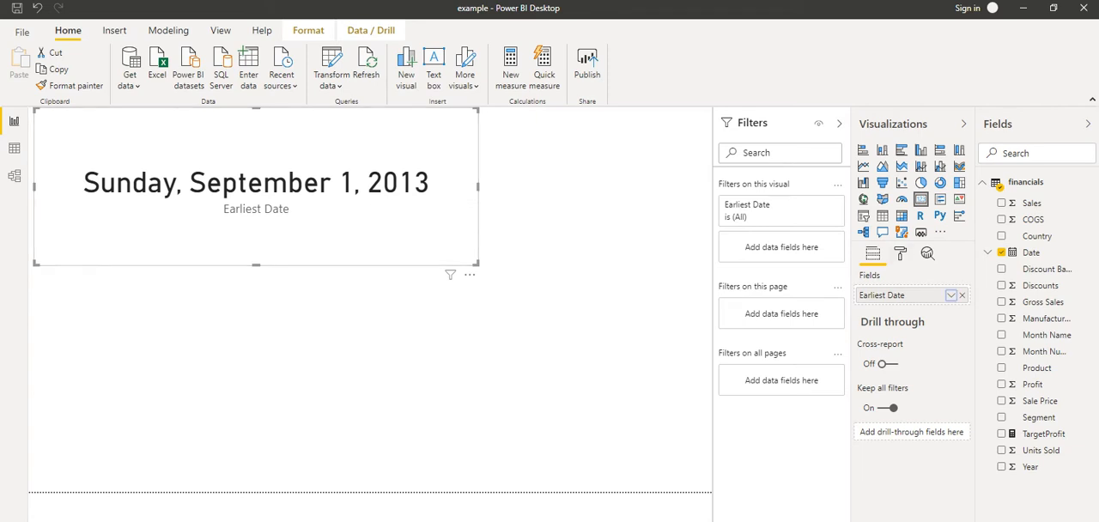
# Switch the card's Date summarization to Latest and back to Earliest
pyautogui.click(951, 295)
pyautogui.click(980, 361)
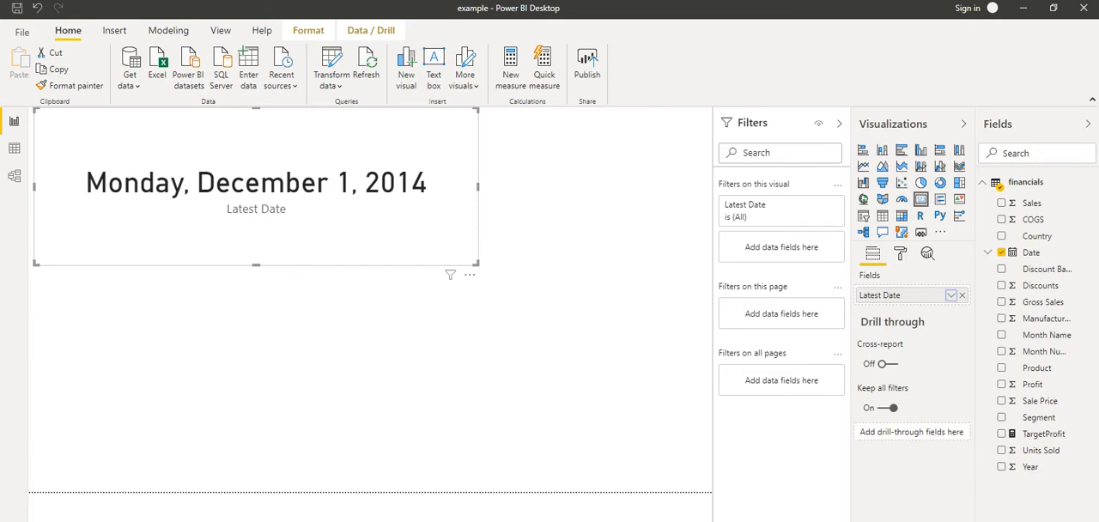
pyautogui.click(951, 295)
pyautogui.click(981, 345)
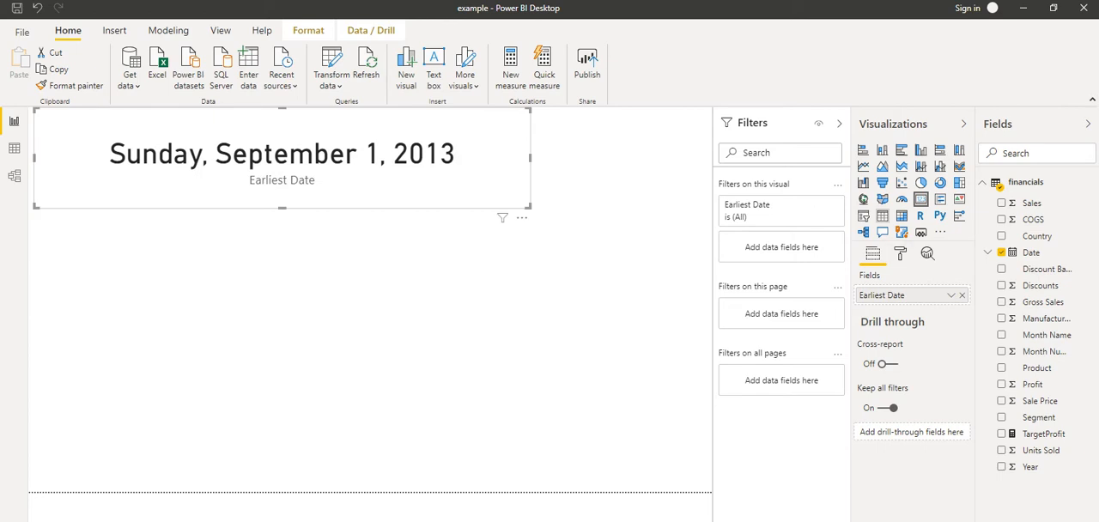
# Insert an empty table visual below the date card and enlarge it to fill the lower part of the page
pyautogui.click(549, 327)
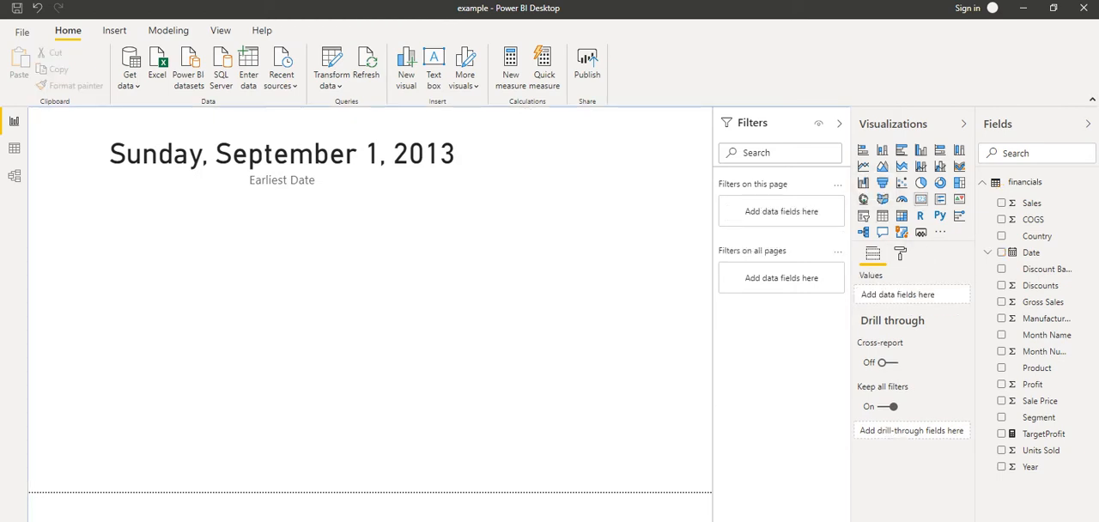
pyautogui.click(882, 215)
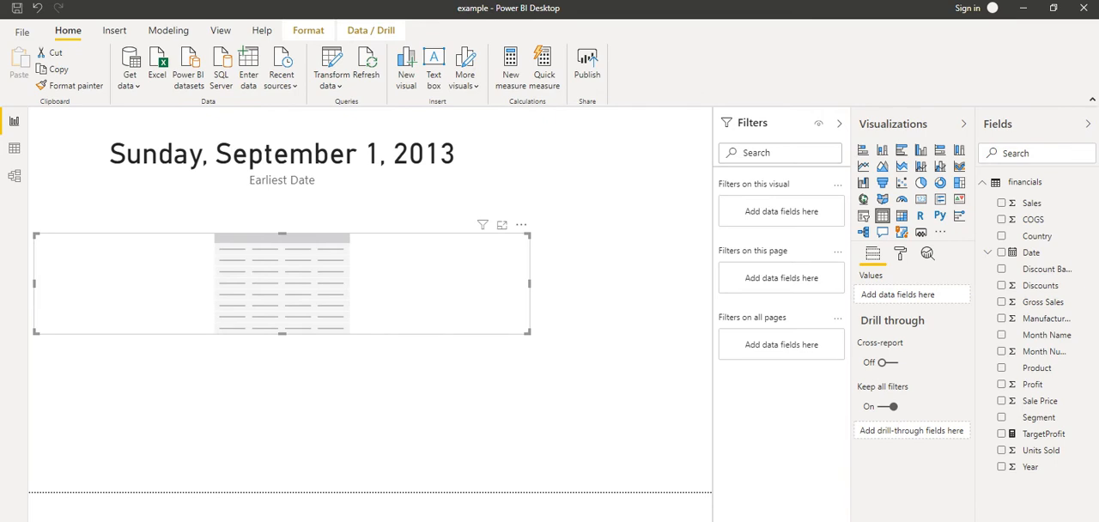
pyautogui.moveTo(529, 332); pyautogui.dragTo(592, 458)
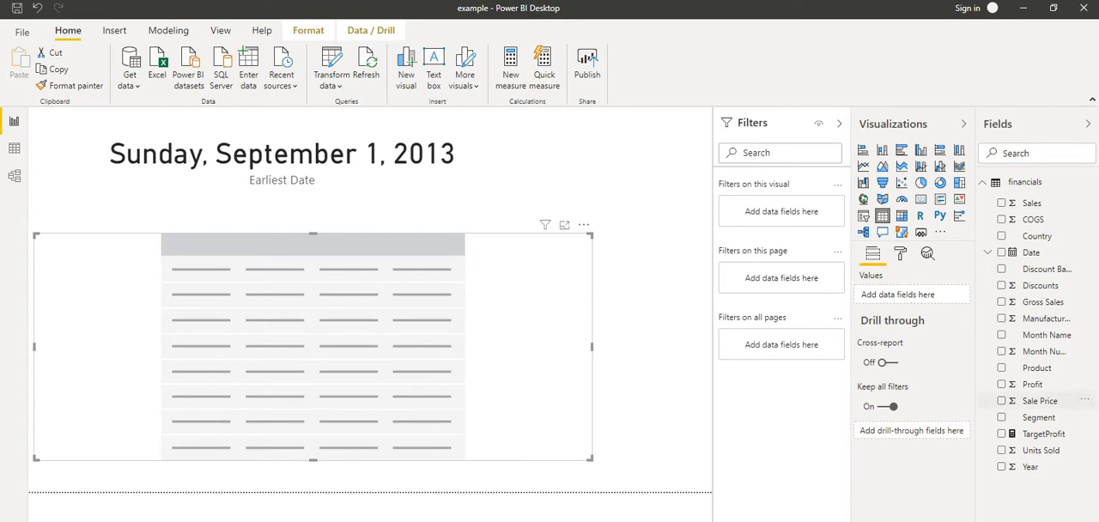
# Add the Date field to the table and show it as plain Date instead of the Date Hierarchy
pyautogui.moveTo(1031, 251); pyautogui.dragTo(176, 307)
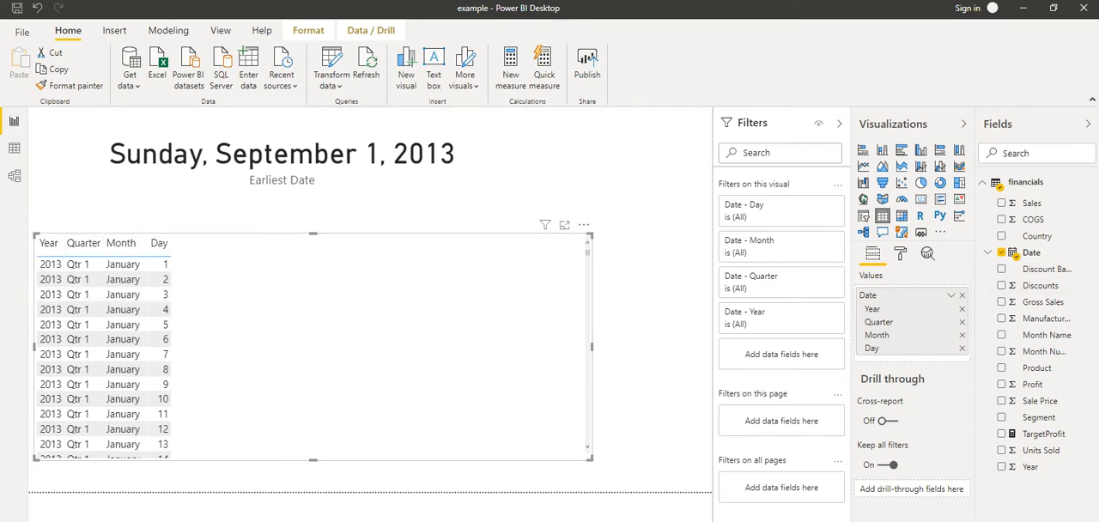
pyautogui.click(951, 295)
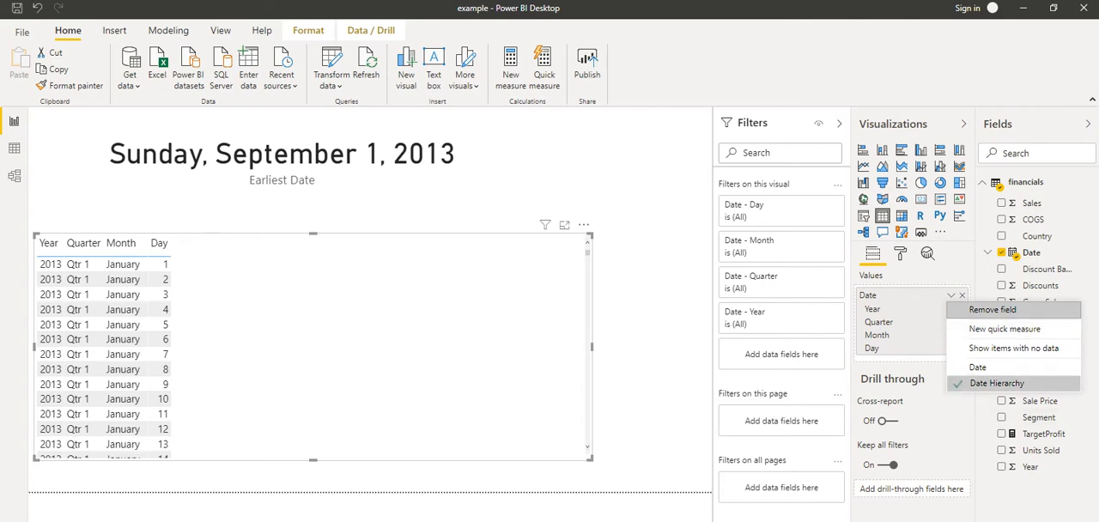
pyautogui.click(978, 367)
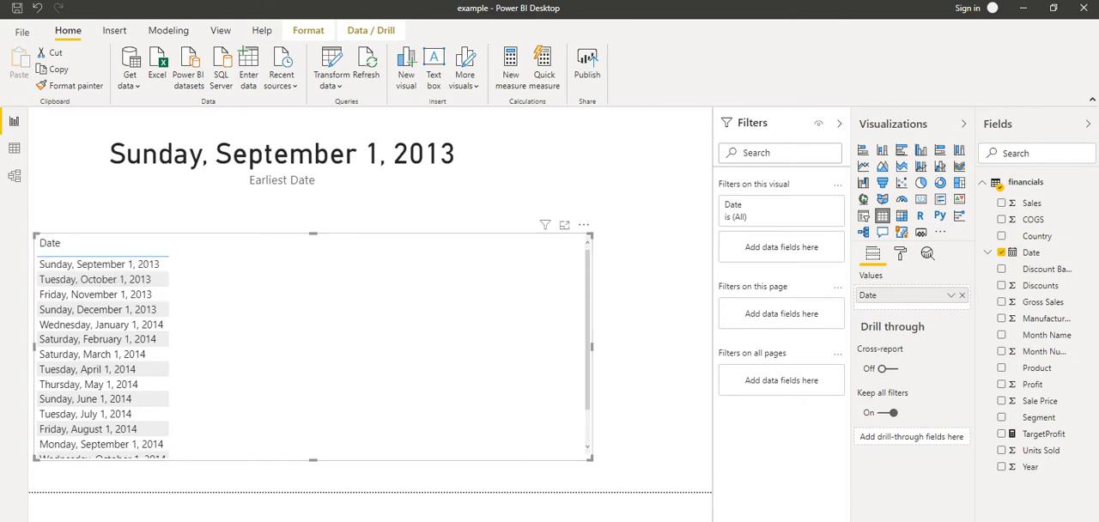
# Add the Profit field to the table as a second column and deselect the visual
pyautogui.moveTo(1032, 384); pyautogui.dragTo(292, 261)
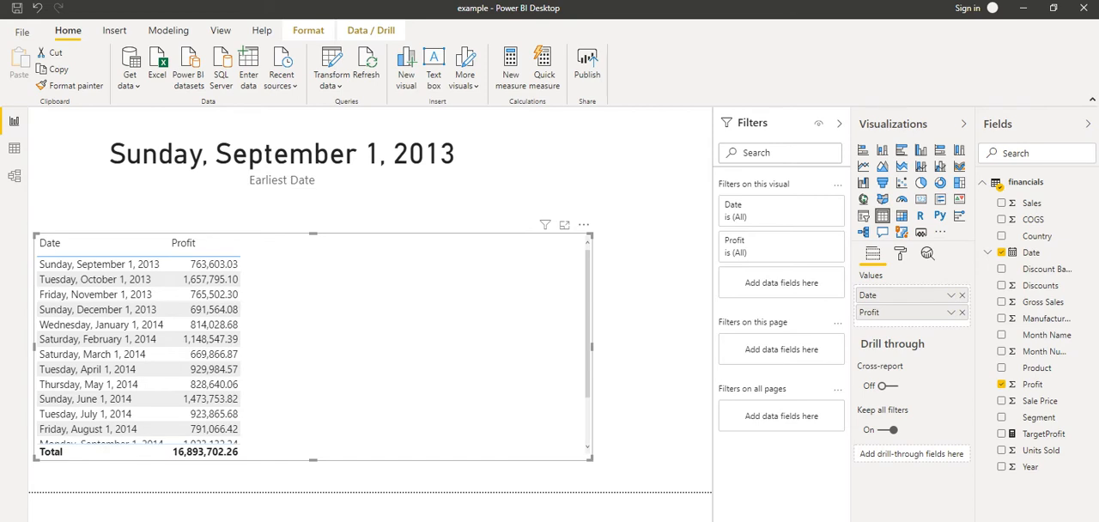
pyautogui.click(86, 244)
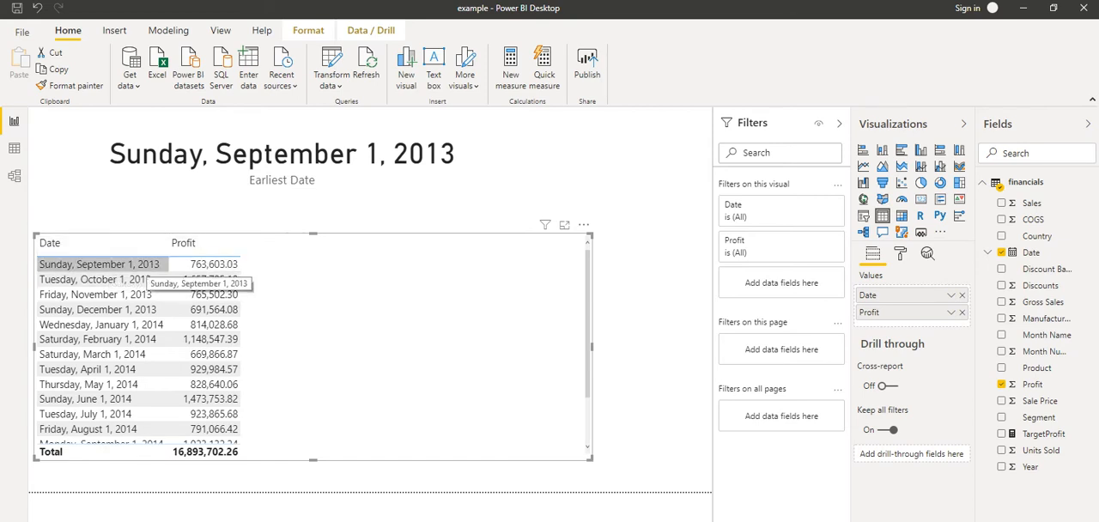
pyautogui.moveTo(343, 377)
pyautogui.mouseDown()
pyautogui.moveTo(354, 409)
pyautogui.moveTo(349, 381)
pyautogui.mouseUp()
pyautogui.click(360, 224)
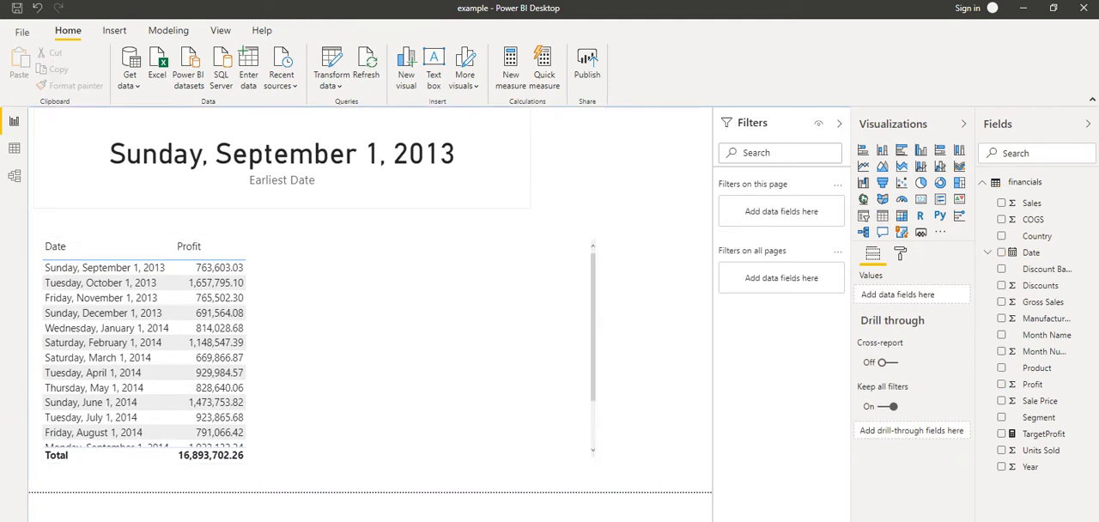
# Add Date as a visual-level filter on the Earliest Date card and set its filter type to Relative date
pyautogui.click(343, 179)
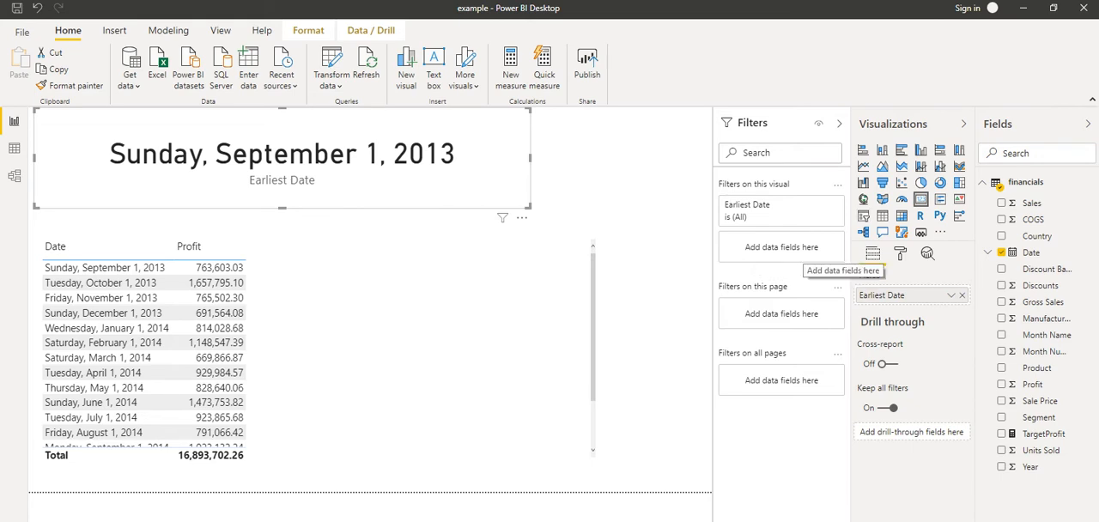
pyautogui.moveTo(1031, 252); pyautogui.dragTo(767, 246)
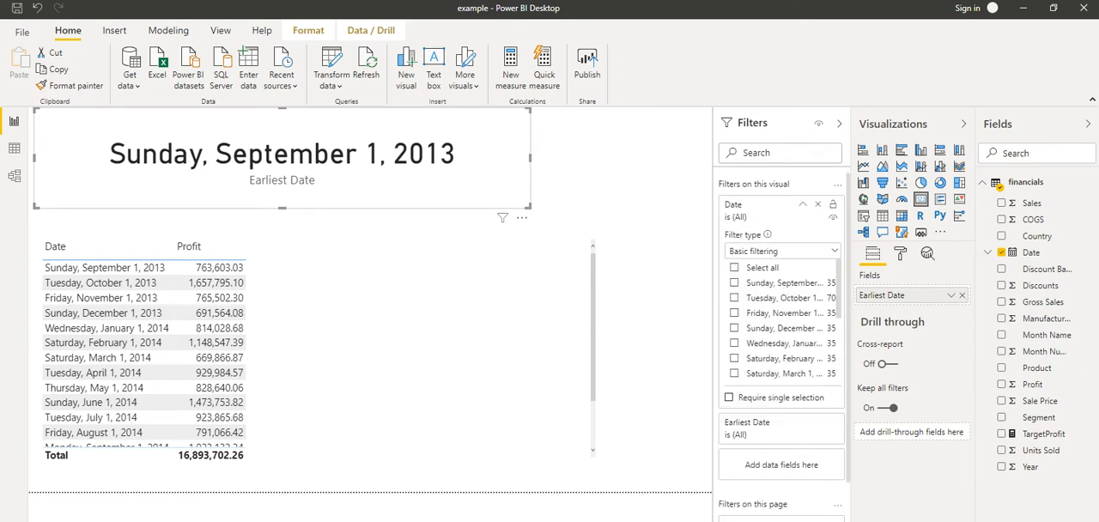
pyautogui.click(767, 250)
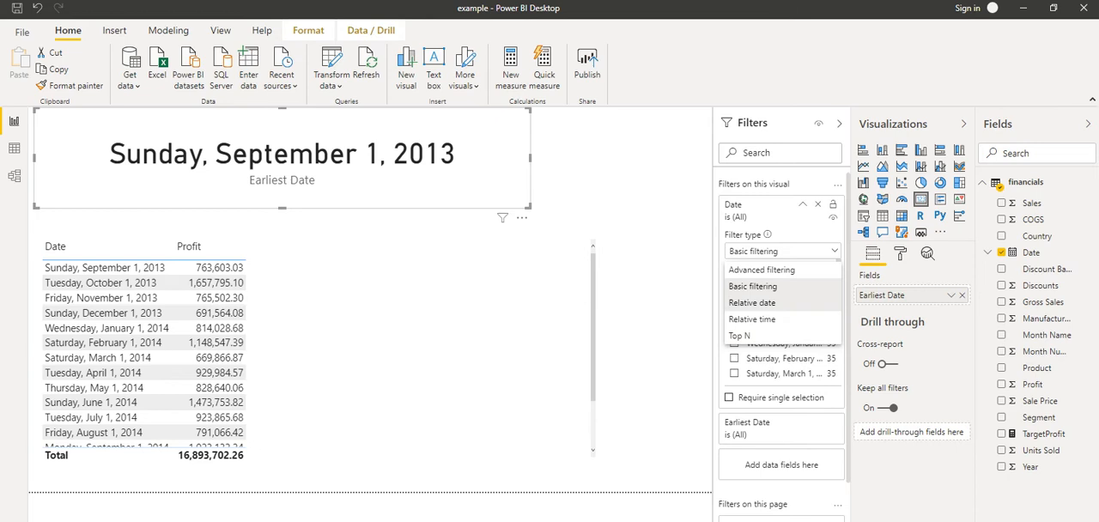
pyautogui.click(752, 302)
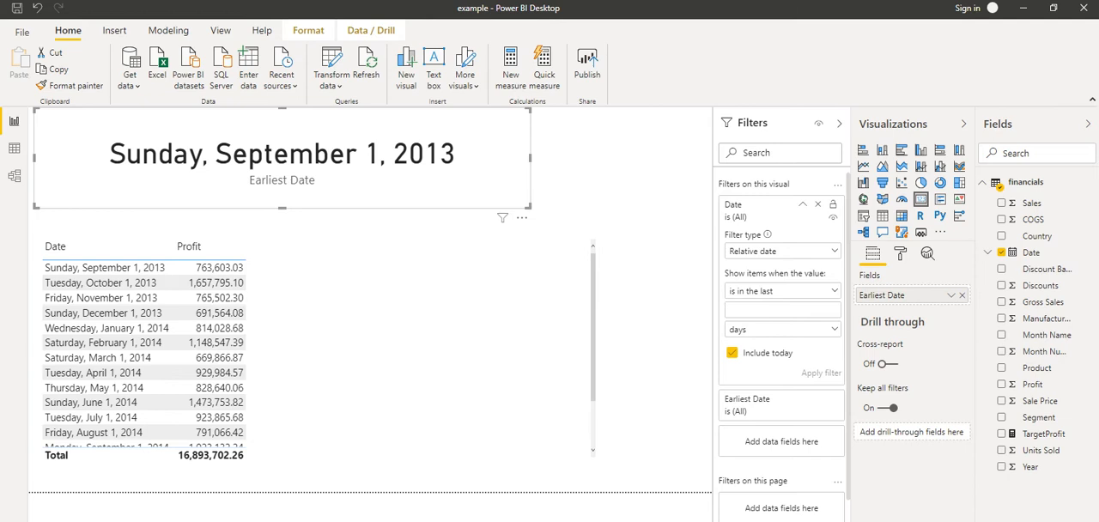
# Apply a relative date filter to the card that shows items in the last 6 years
pyautogui.click(782, 291)
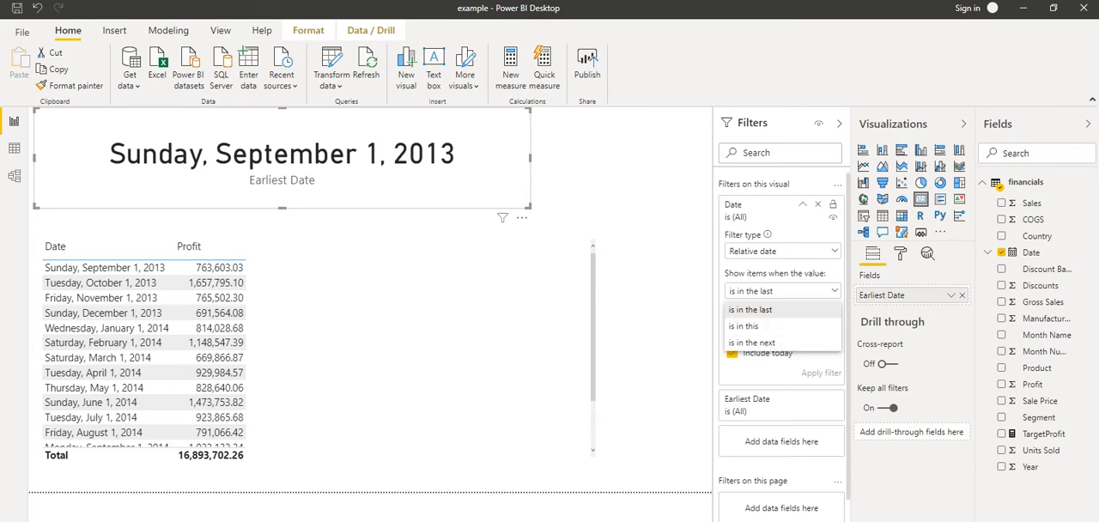
pyautogui.click(751, 310)
pyautogui.click(773, 310)
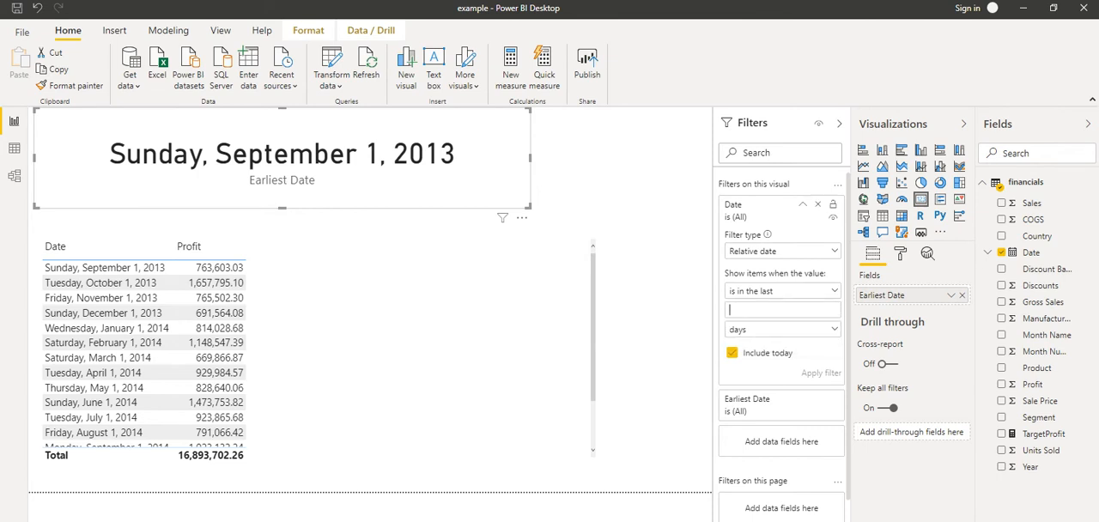
pyautogui.write('2')
pyautogui.doubleClick(732, 310)
pyautogui.write('6')
pyautogui.click(783, 330)
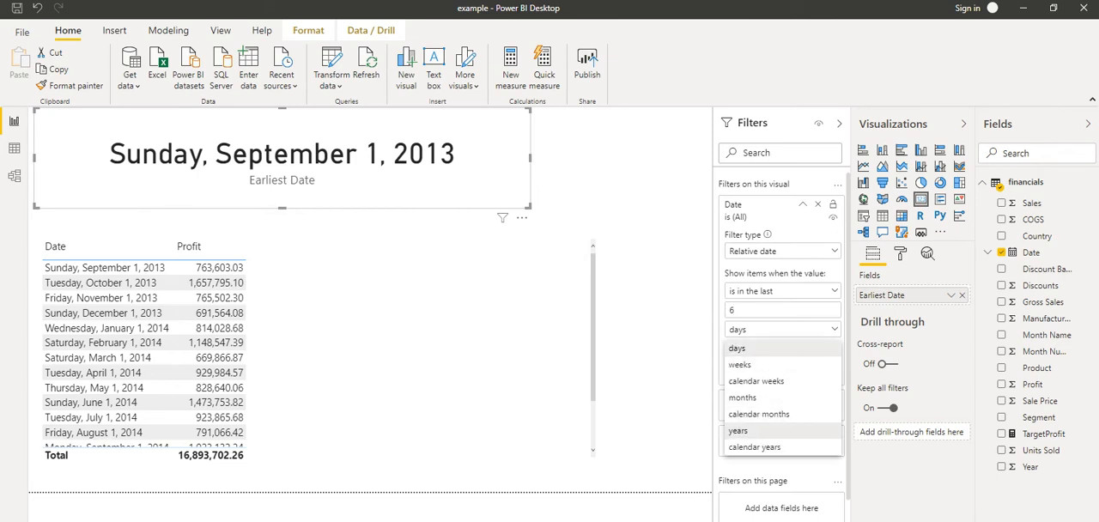
pyautogui.click(738, 430)
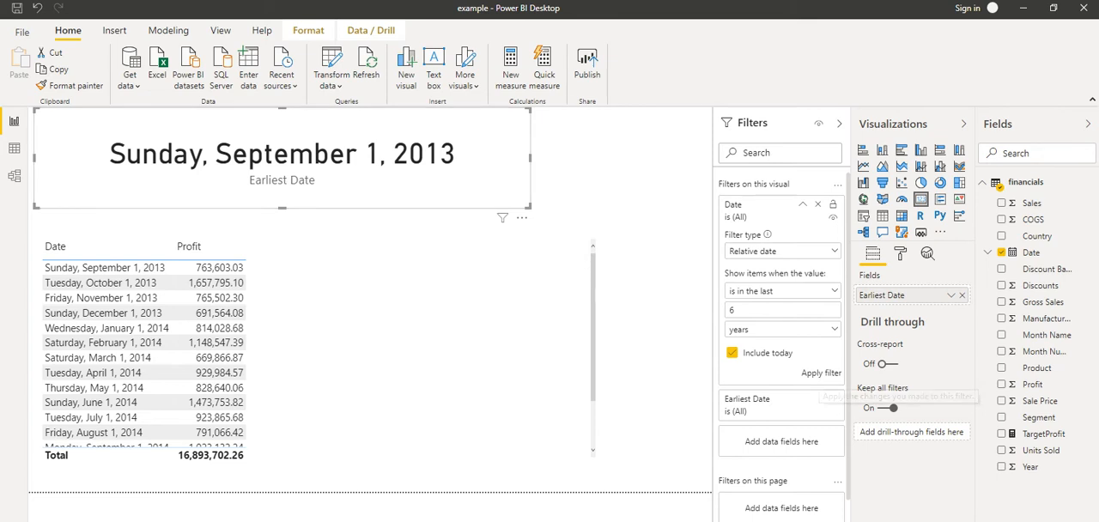
pyautogui.click(821, 373)
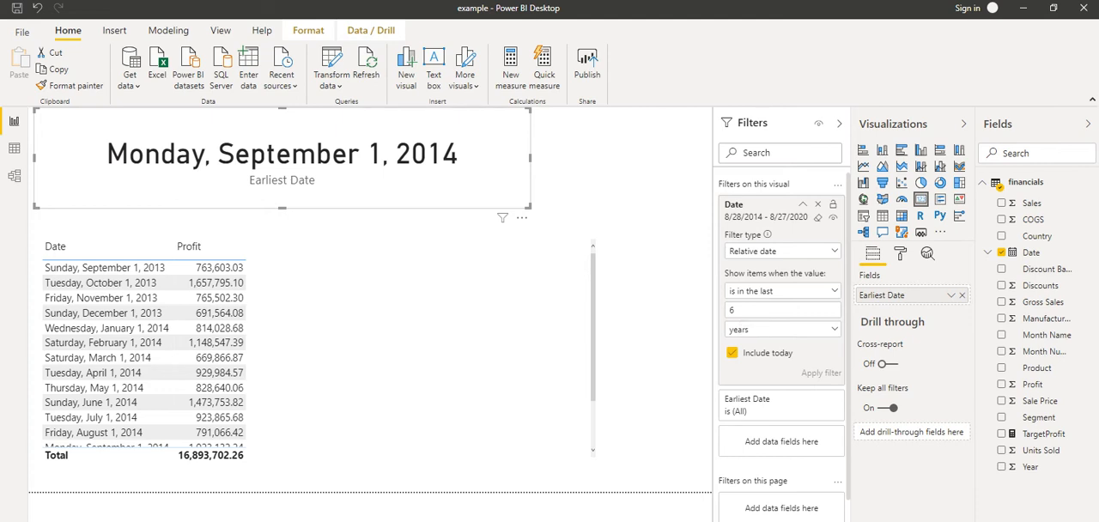
# Change the card's relative date filter to the last 70 months and apply it
pyautogui.click(782, 330)
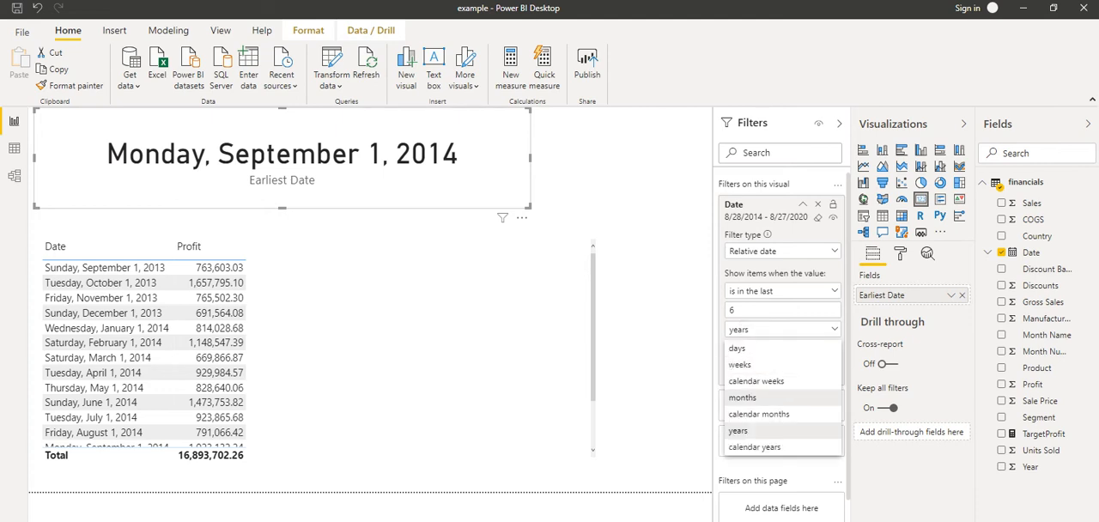
pyautogui.click(743, 398)
pyautogui.doubleClick(744, 310)
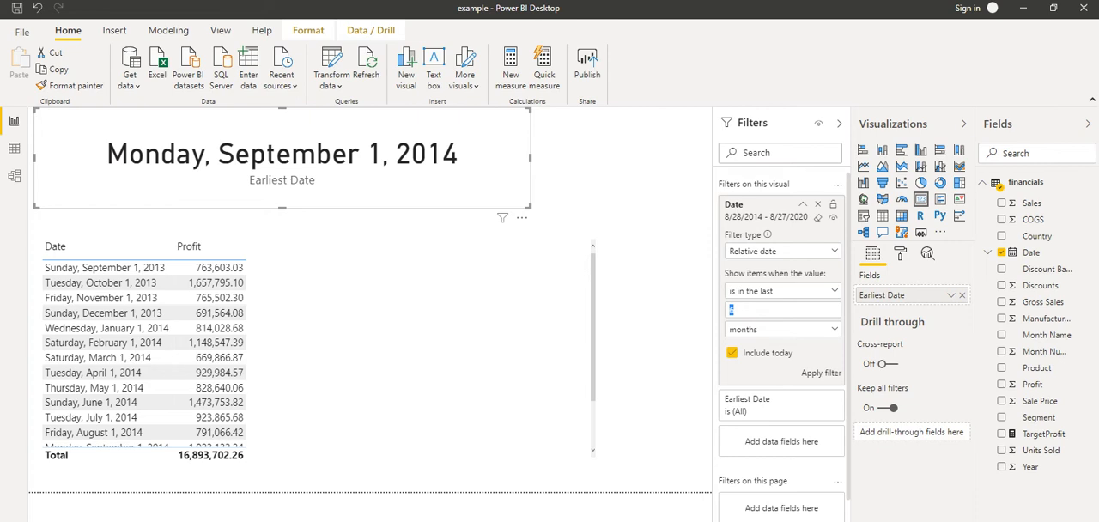
pyautogui.write('70')
pyautogui.press('Return')
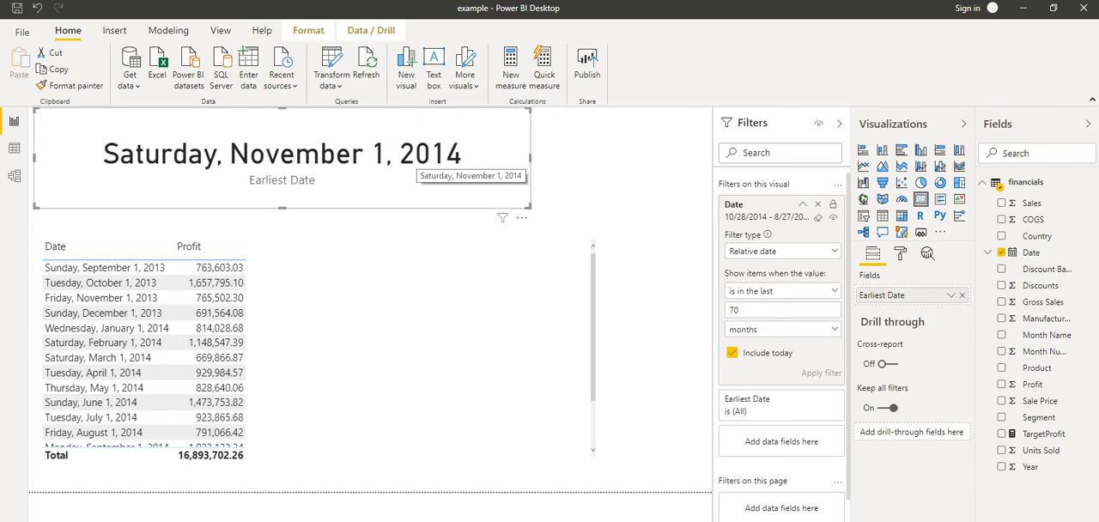
# Try the card's relative date filter with the last 2 months
pyautogui.press('BackSpace')
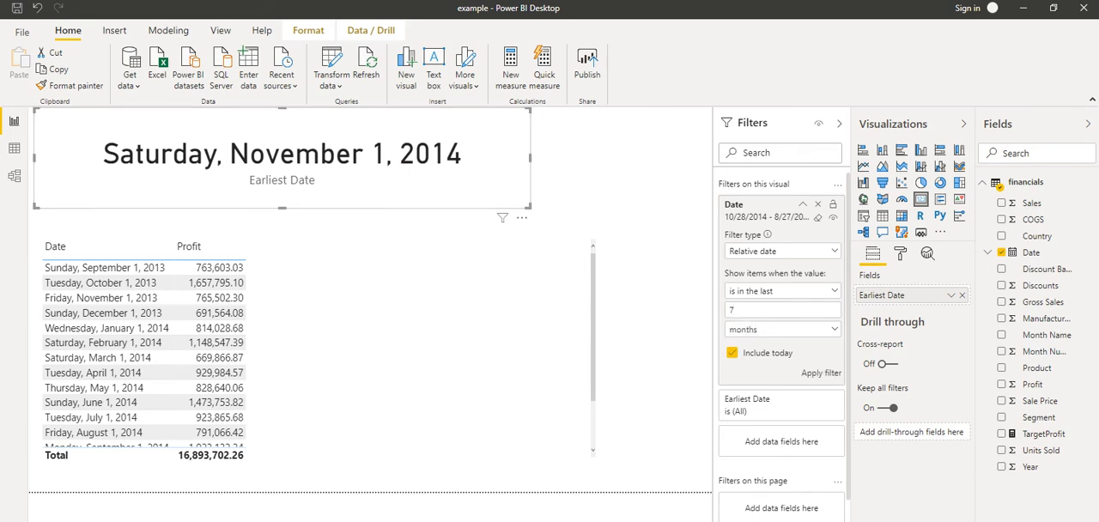
pyautogui.moveTo(713, 300); pyautogui.dragTo(654, 300)
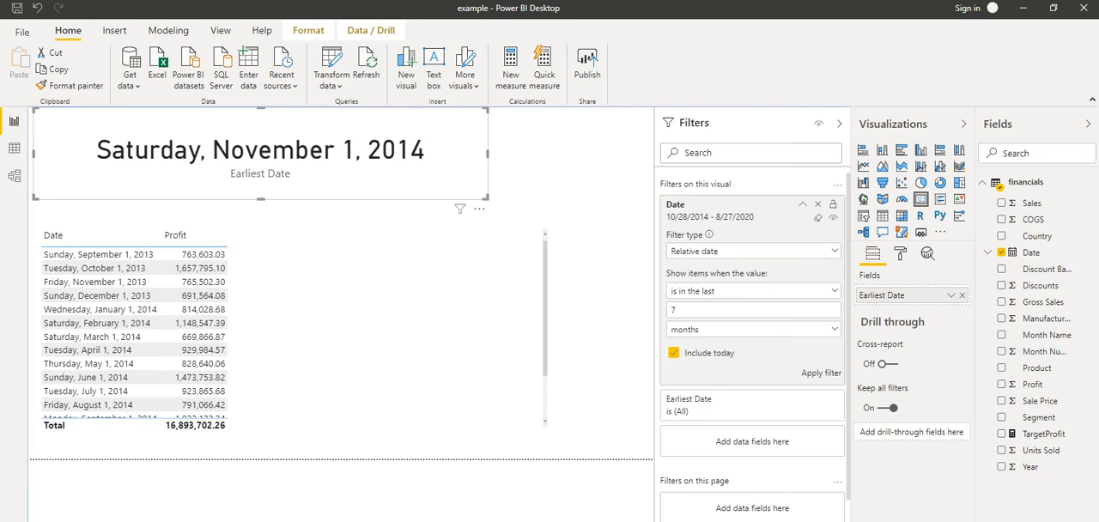
pyautogui.doubleClick(674, 310)
pyautogui.write('2')
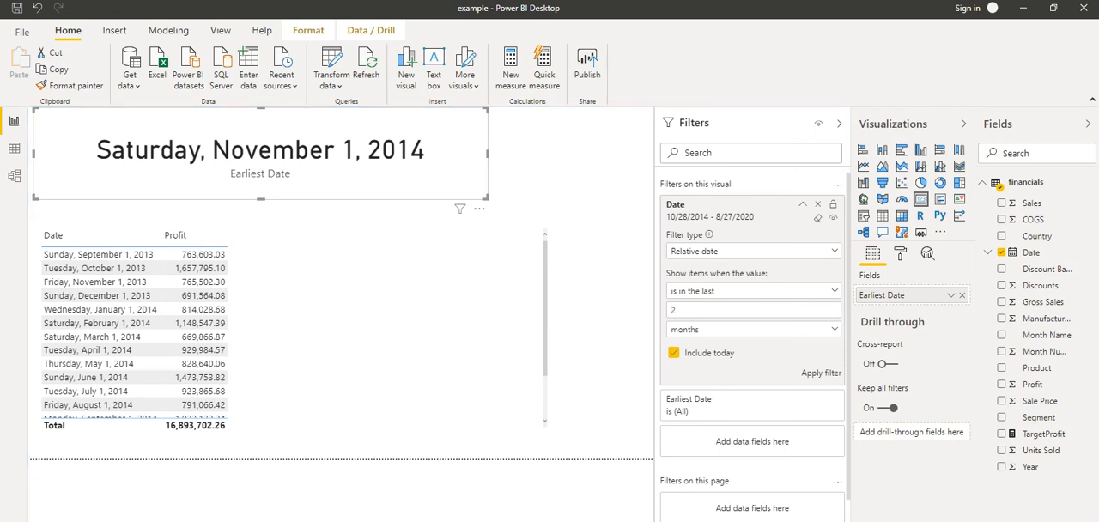
pyautogui.press('Return')
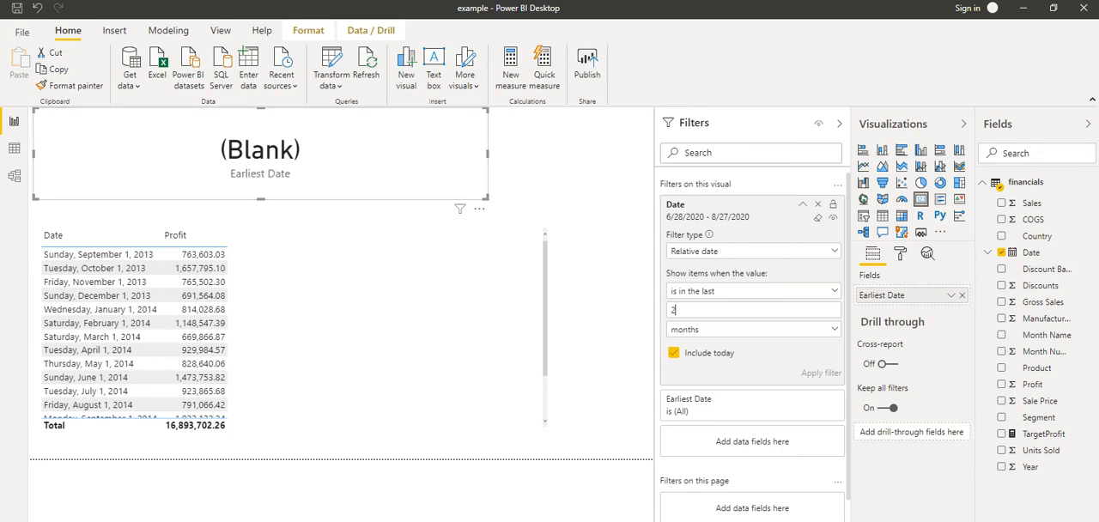
# Set the card's relative date filter back to the last 70 months and apply it
pyautogui.doubleClick(673, 310)
pyautogui.write('70')
pyautogui.press('Return')
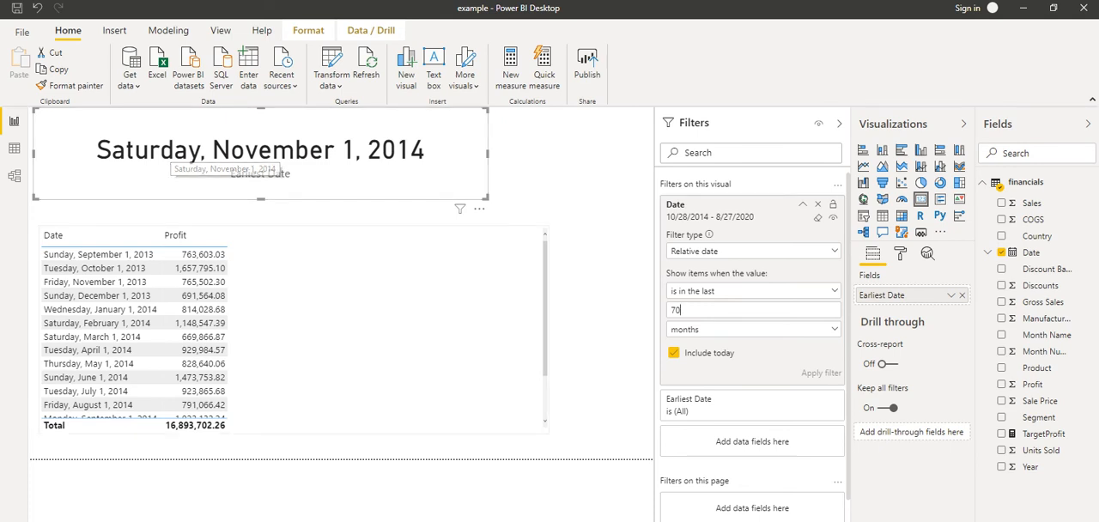
# Add Date as an extra visual-level filter on the profit table and set its filter type to Relative date
pyautogui.click(344, 320)
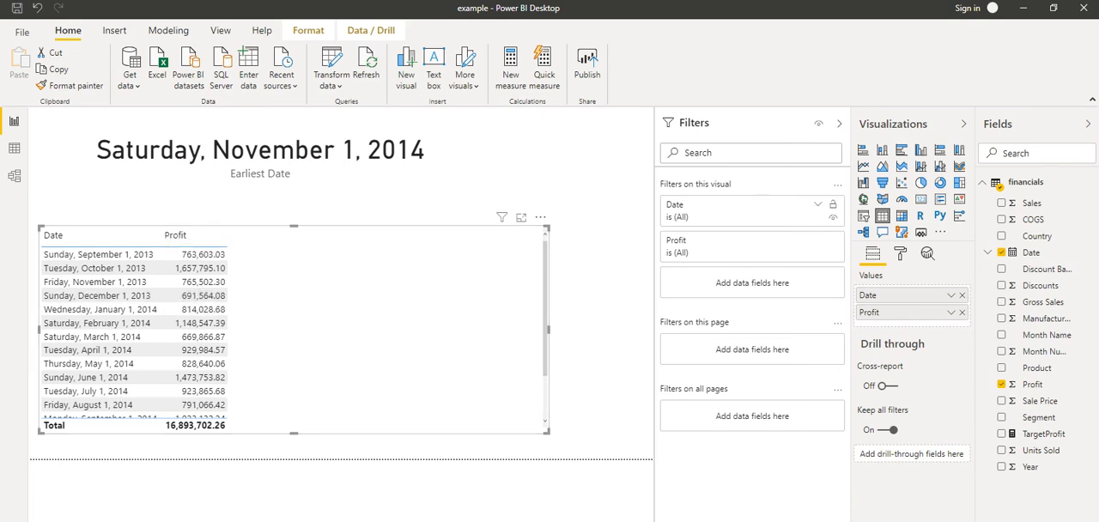
pyautogui.moveTo(1030, 252); pyautogui.dragTo(722, 292)
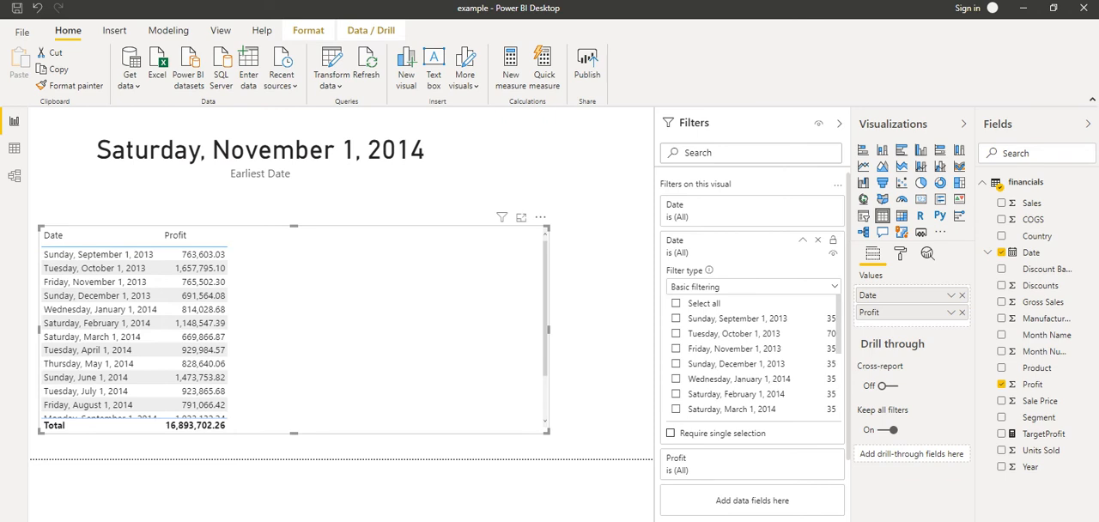
pyautogui.click(721, 287)
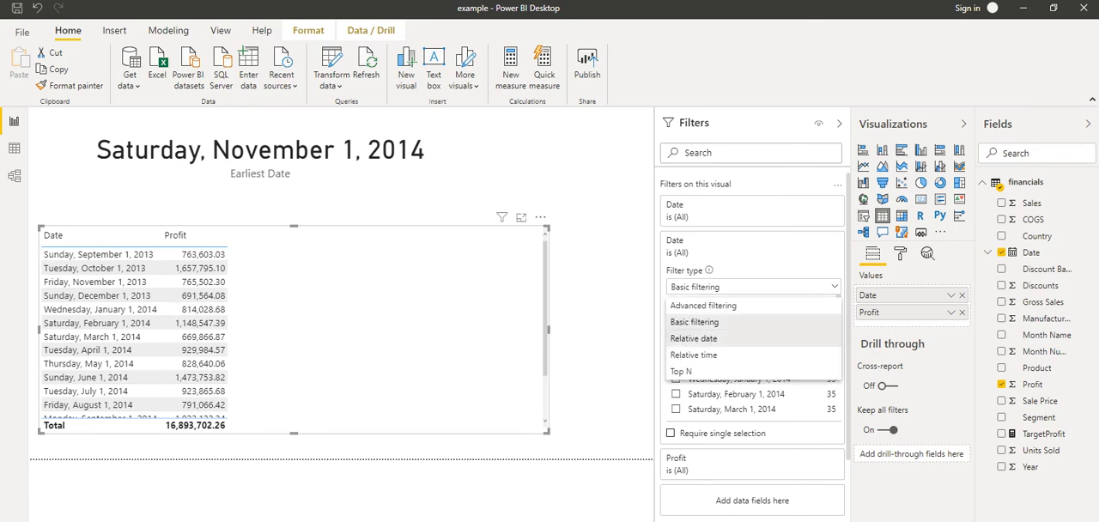
pyautogui.click(693, 339)
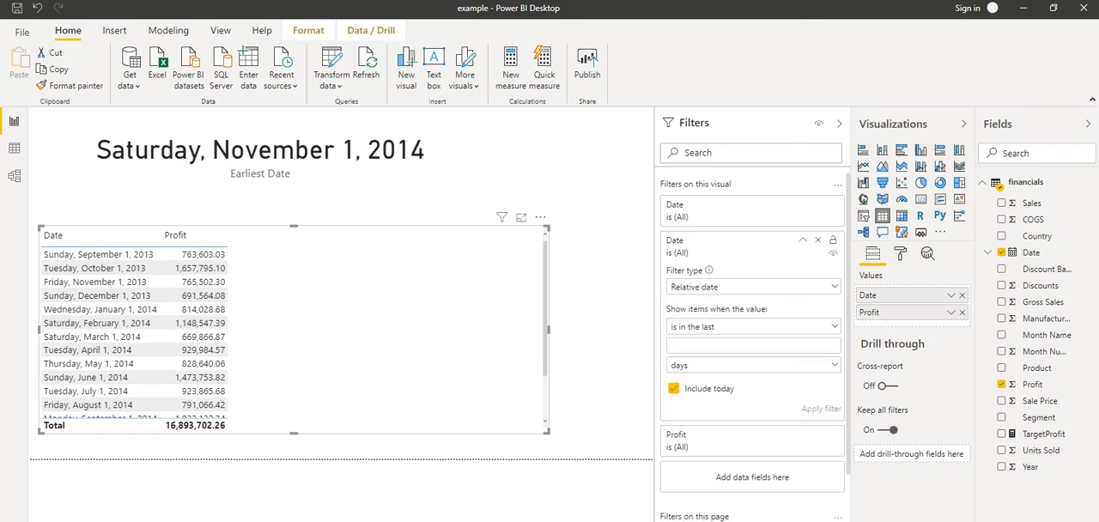
# Filter the table to dates in the last 6 years and apply the filter
pyautogui.write('6')
pyautogui.click(753, 365)
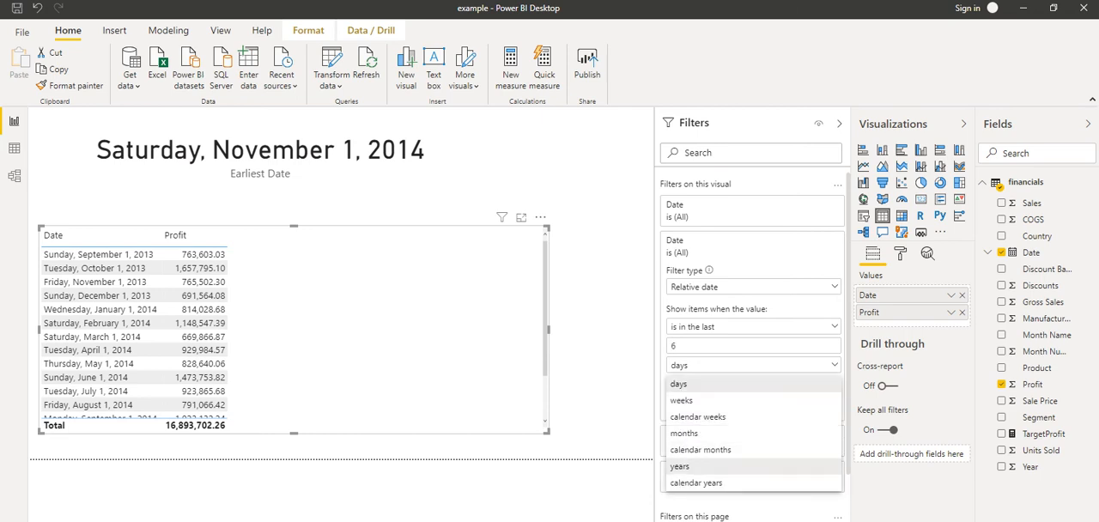
pyautogui.click(679, 466)
pyautogui.click(821, 409)
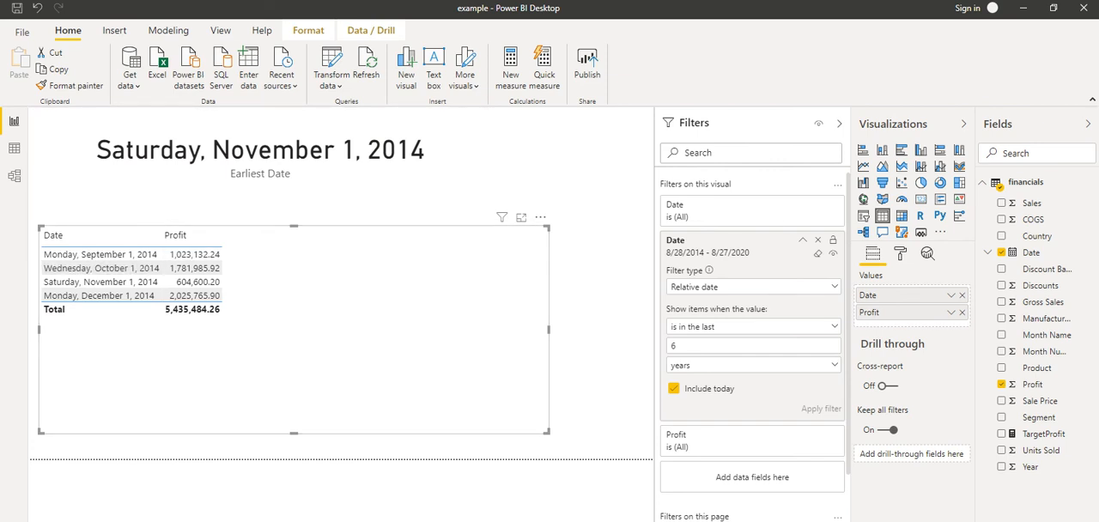
# Switch the profit table's Date filter to Relative time and apply it for the last 2 hours
pyautogui.click(754, 287)
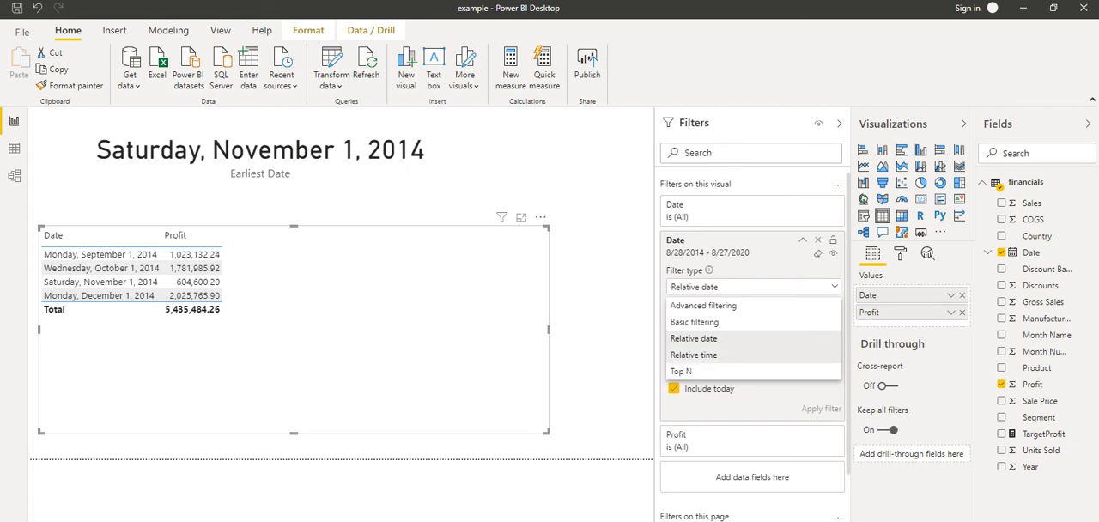
pyautogui.click(694, 355)
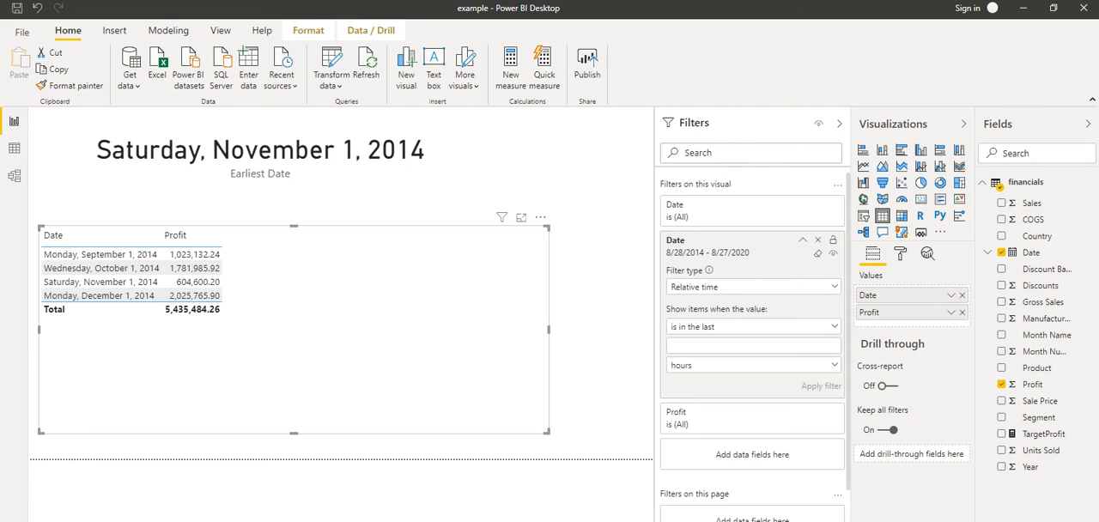
pyautogui.click(754, 365)
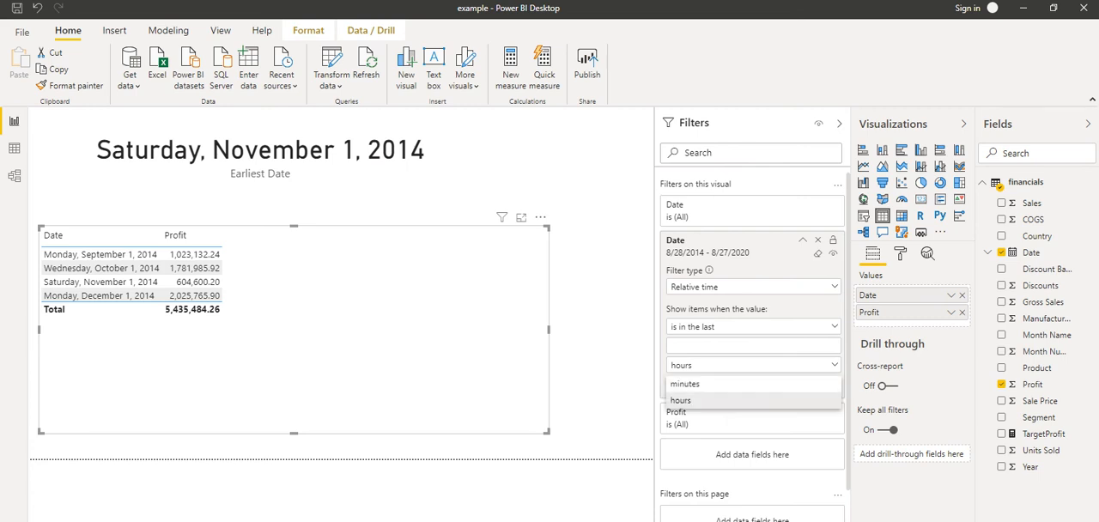
pyautogui.click(685, 384)
pyautogui.click(754, 365)
pyautogui.click(685, 400)
pyautogui.click(738, 345)
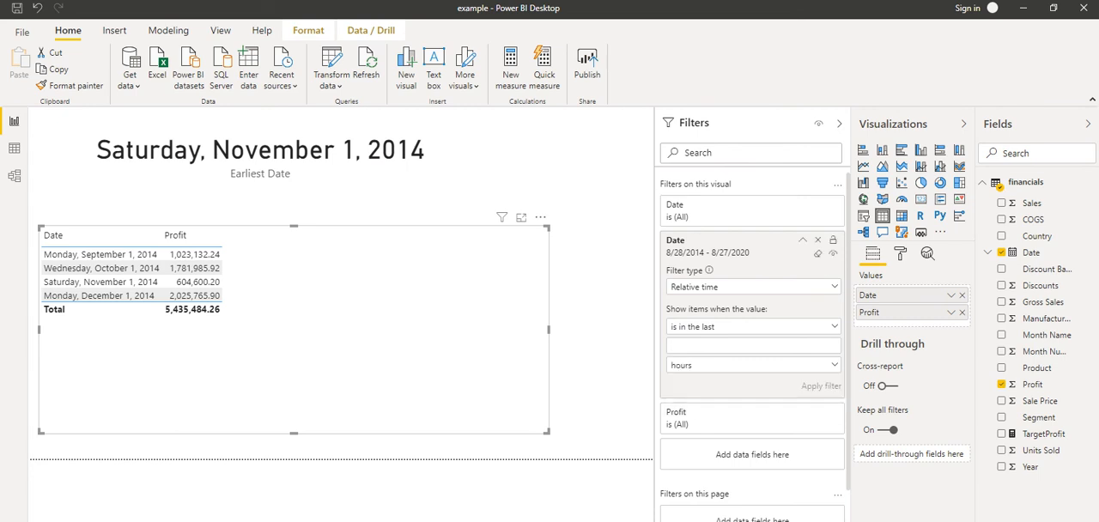
pyautogui.write('2')
pyautogui.click(821, 386)
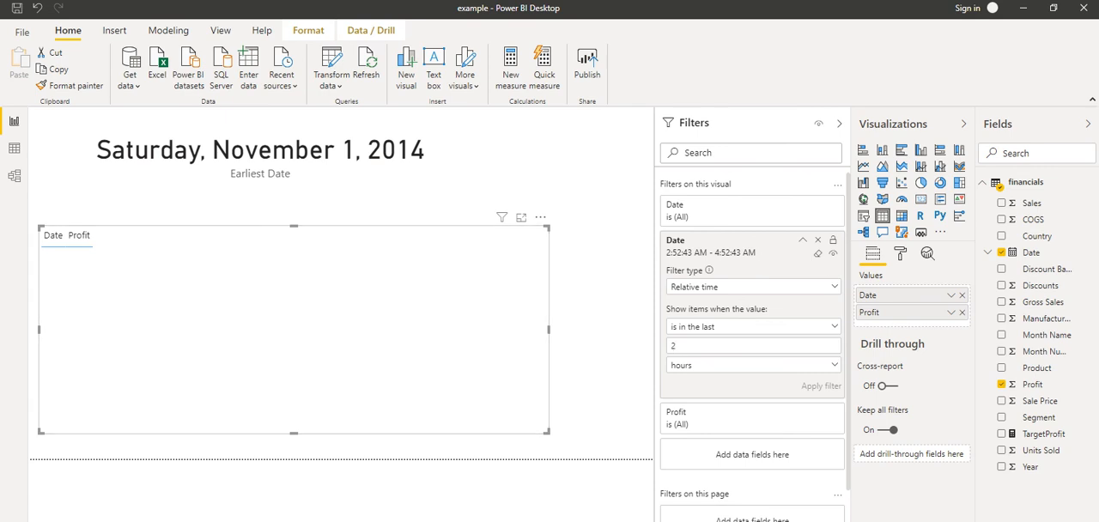
# Return the table's Date filter to Relative date and apply it for the last 6 years
pyautogui.click(753, 287)
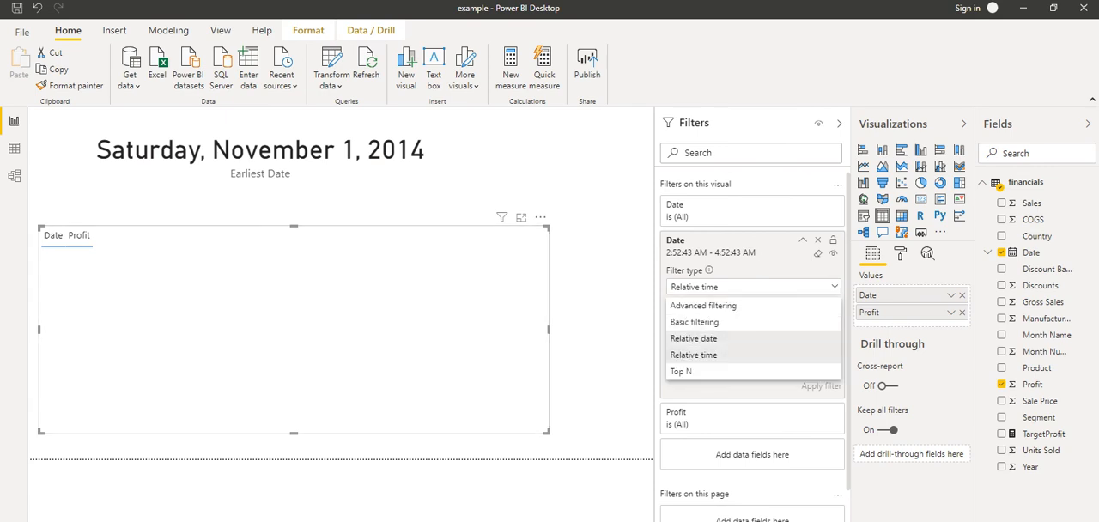
pyautogui.click(694, 339)
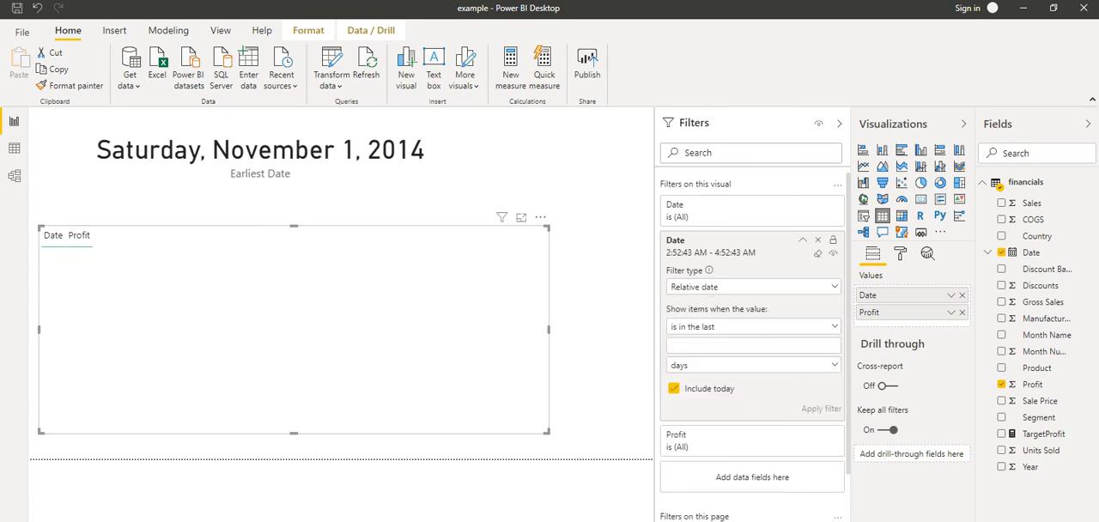
pyautogui.write('6')
pyautogui.click(753, 365)
pyautogui.click(704, 467)
pyautogui.click(821, 408)
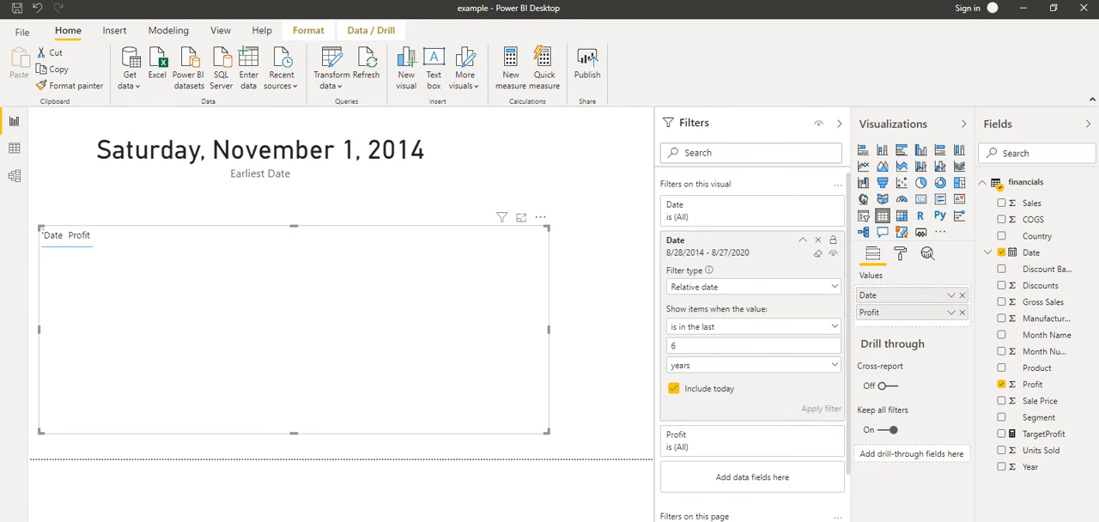
# Test cross-filtering of the date card by selecting the October and September 2014 rows of the profit table
pyautogui.click(120, 268)
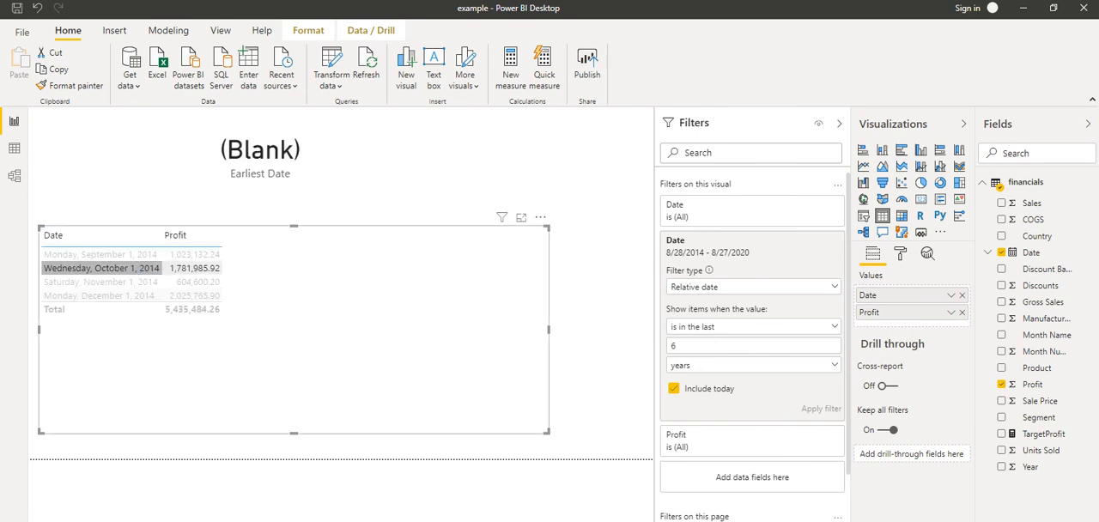
pyautogui.click(125, 255)
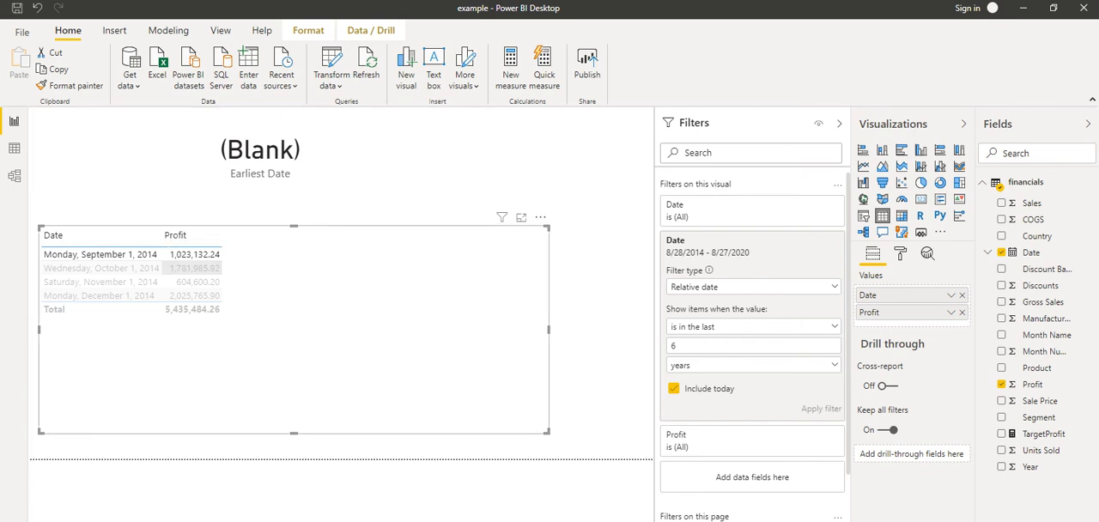
pyautogui.click(194, 268)
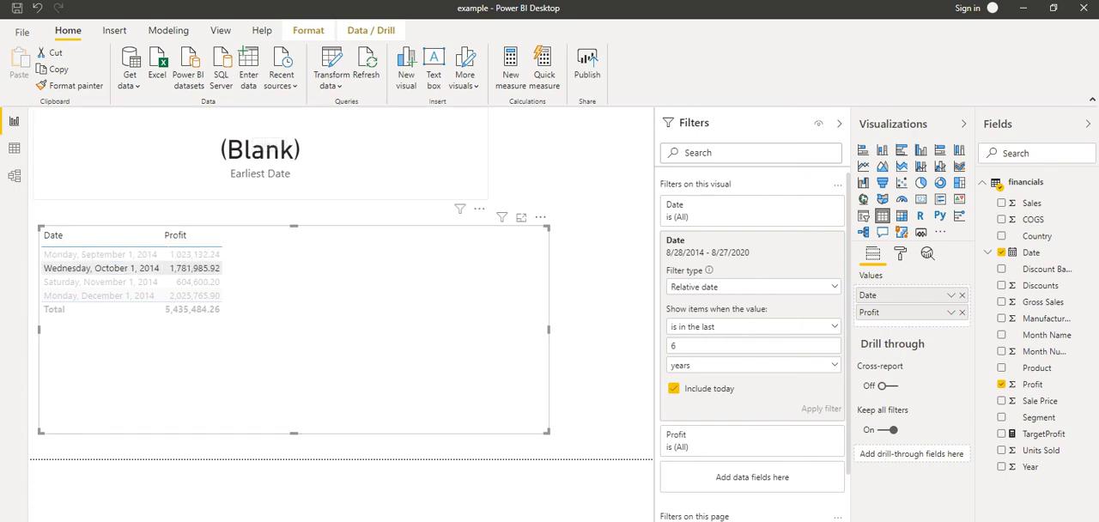
# Change the Earliest Date card's relative date filter to the last 6 years
pyautogui.click(273, 148)
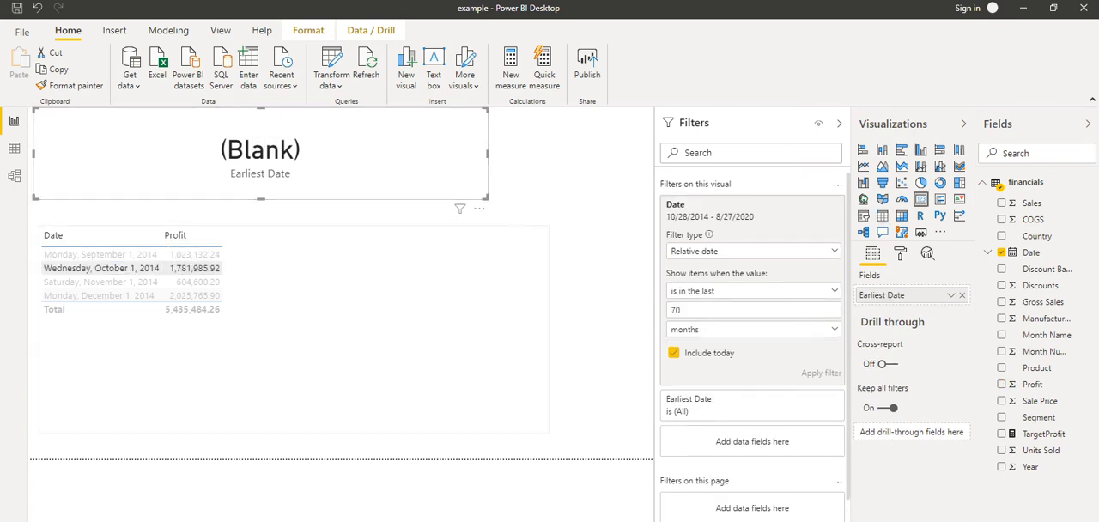
pyautogui.click(754, 330)
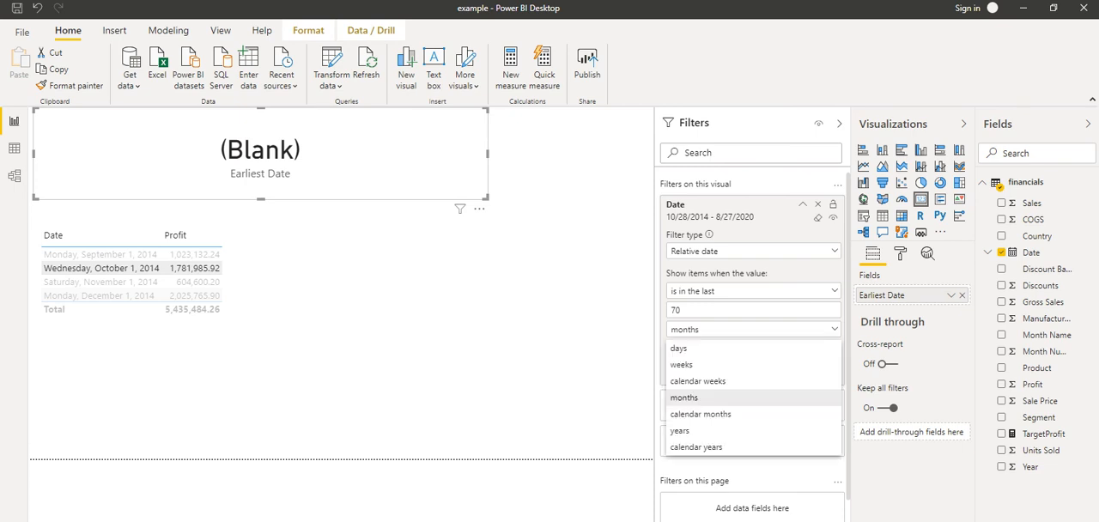
pyautogui.click(718, 431)
pyautogui.doubleClick(679, 310)
pyautogui.write('6')
pyautogui.press('Return')
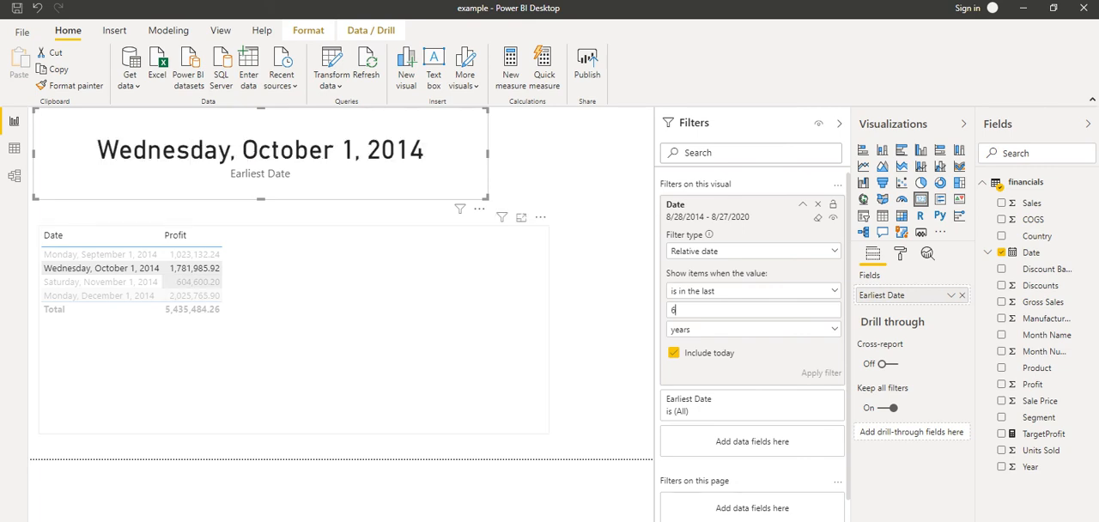
# Check the card's response by selecting the table's November, October, September and December 2014 rows one after another
pyautogui.click(194, 281)
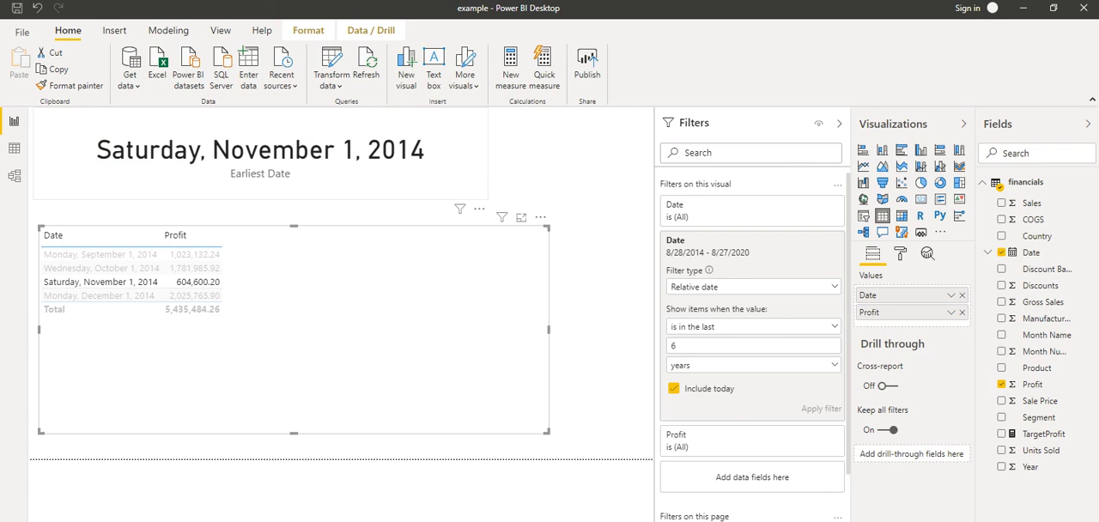
pyautogui.click(103, 268)
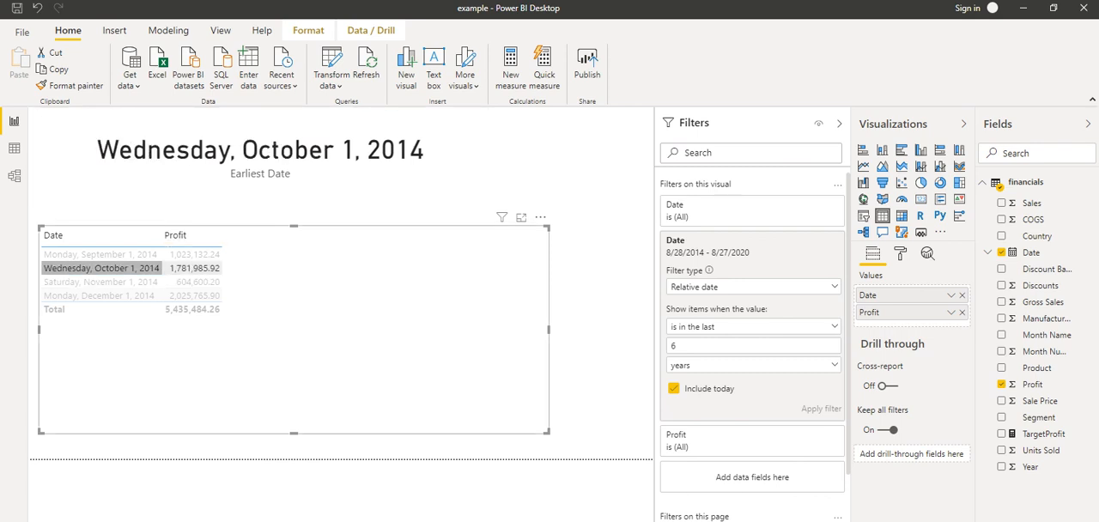
pyautogui.click(101, 255)
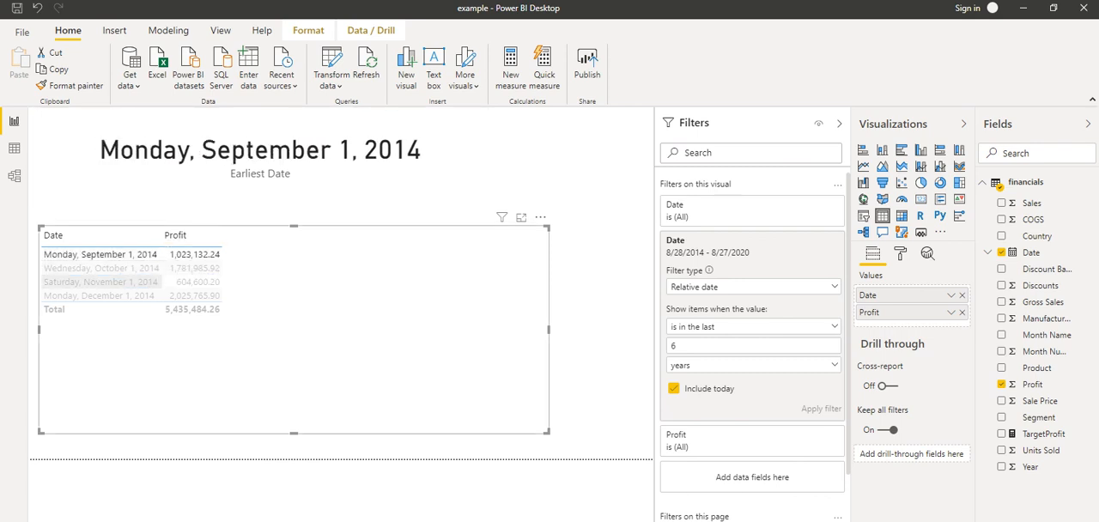
pyautogui.click(101, 295)
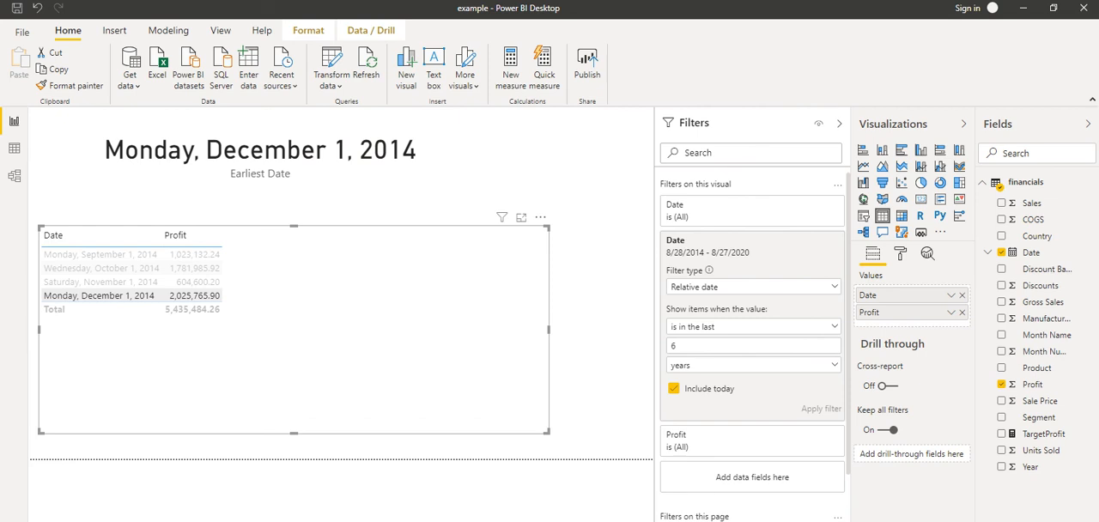